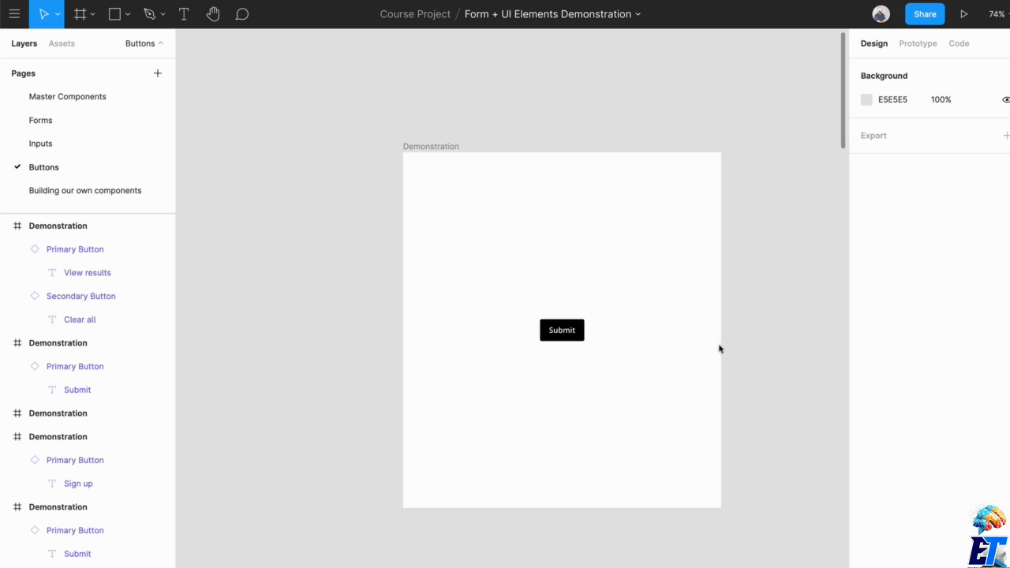
Change the first Demonstration frame's Submit button label to "Create account" and recentre the button horizontally in its frame
scroll(719, 350, right, 1)
scroll(714, 351, up, 1)
scroll(709, 353, up, 5)
scroll(709, 353, left, 5)
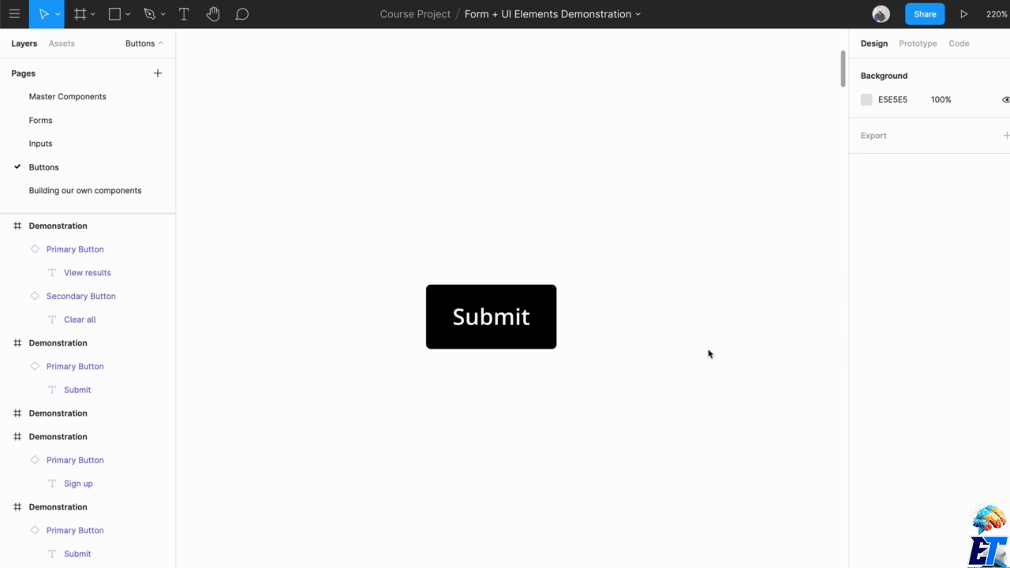
double_click(515, 317)
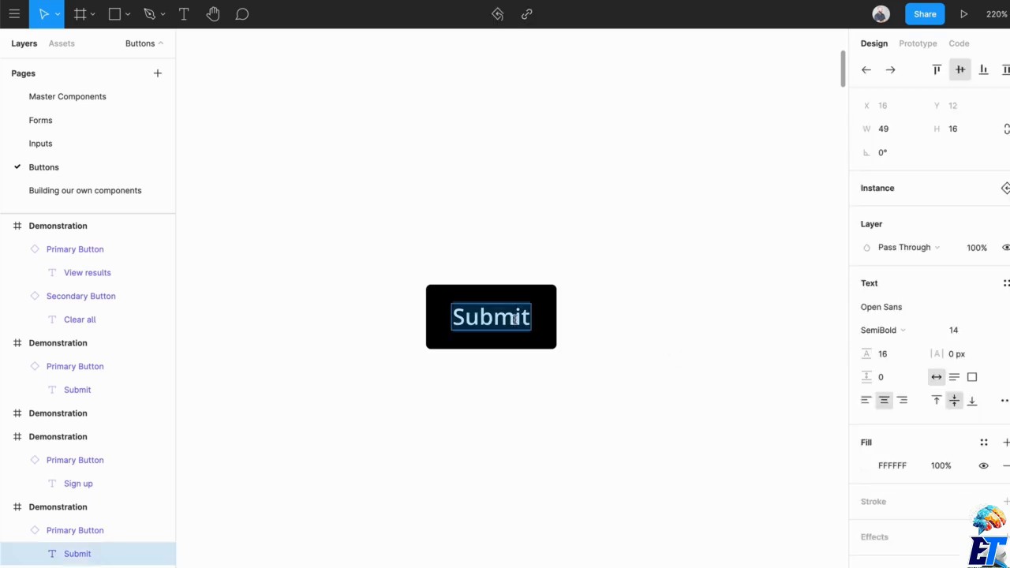
text(Create acco)
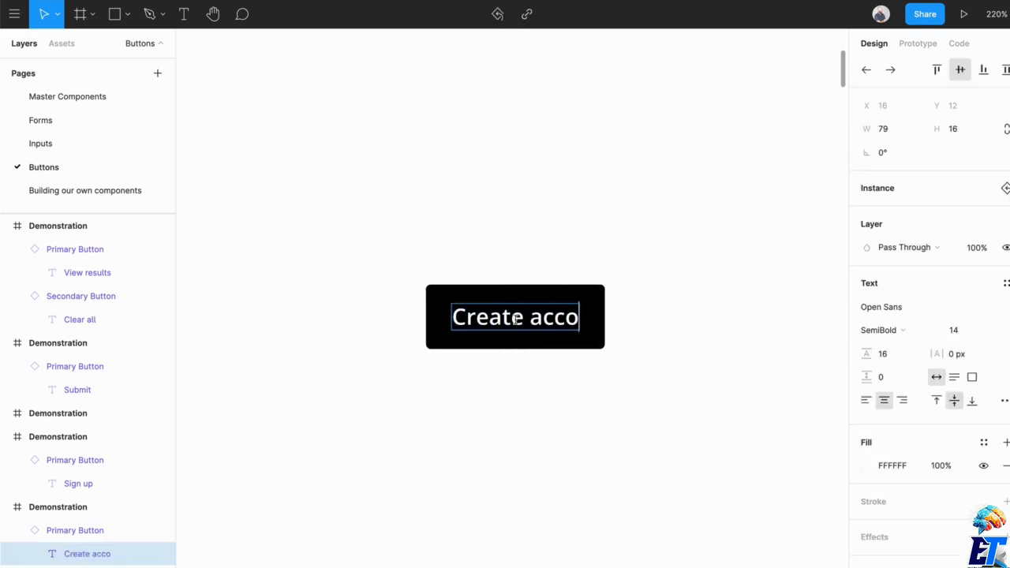
text(unt)
click(613, 408)
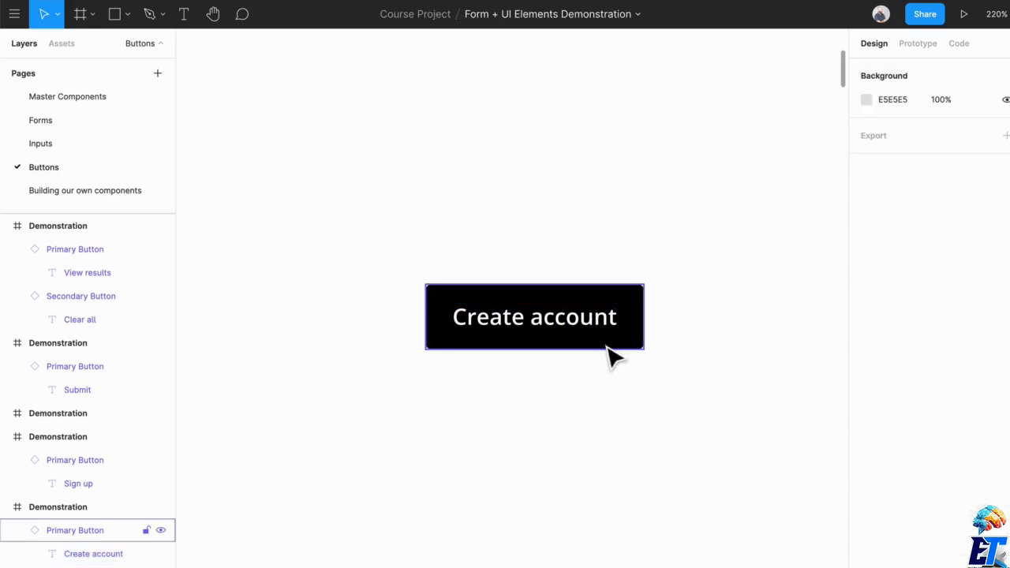
drag(608, 348, 570, 340)
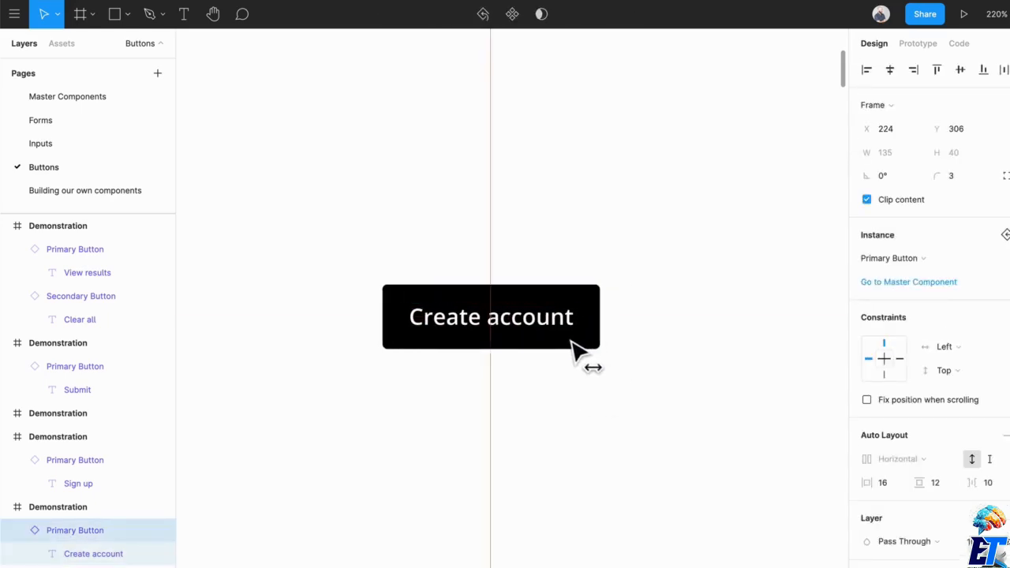
click(602, 402)
Change the Sign up button's label to "Create my account" and recentre the button horizontally in its frame
scroll(596, 379, down, 2)
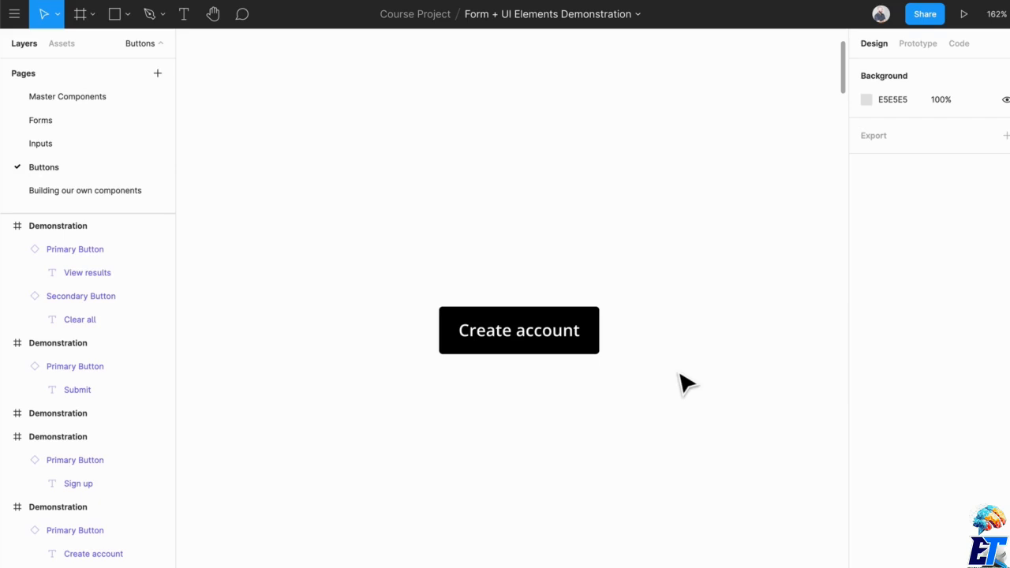
scroll(665, 395, down, 10)
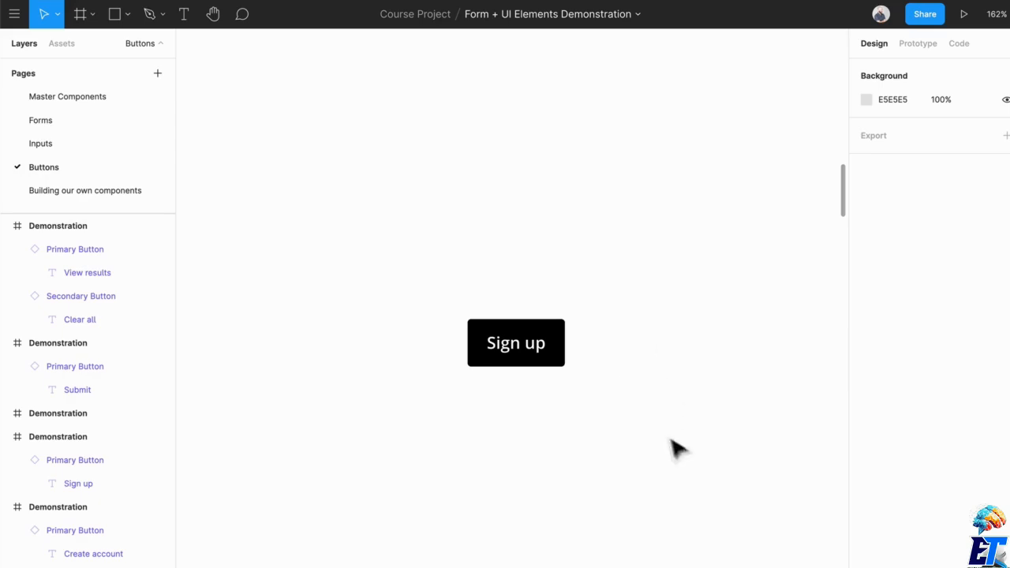
click(541, 363)
double_click(529, 345)
text(Cre)
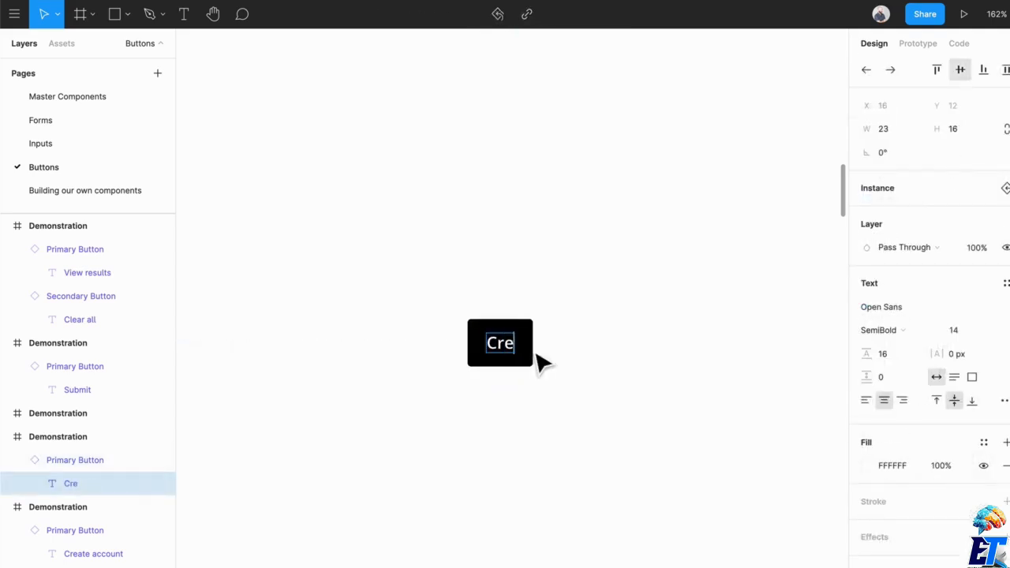
text(ate my account)
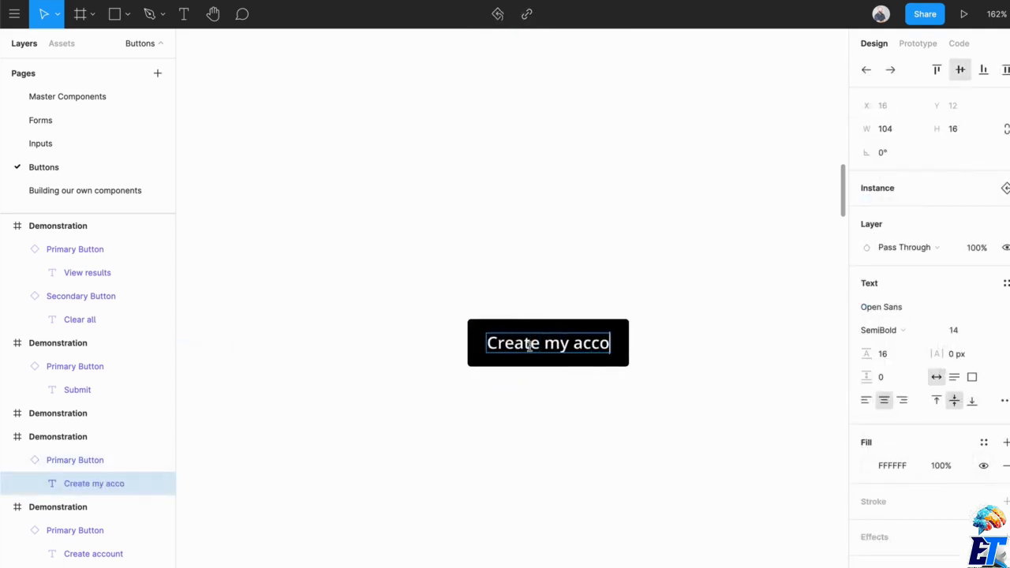
click(631, 391)
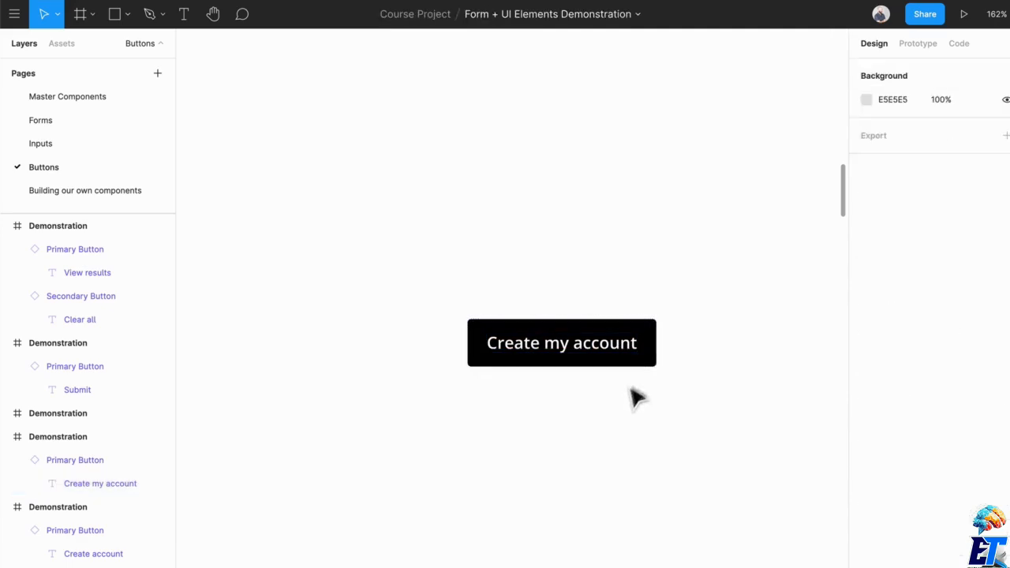
mouse_move(605, 361)
mouse_down()
mouse_move(573, 357)
mouse_move(593, 362)
mouse_up()
click(666, 373)
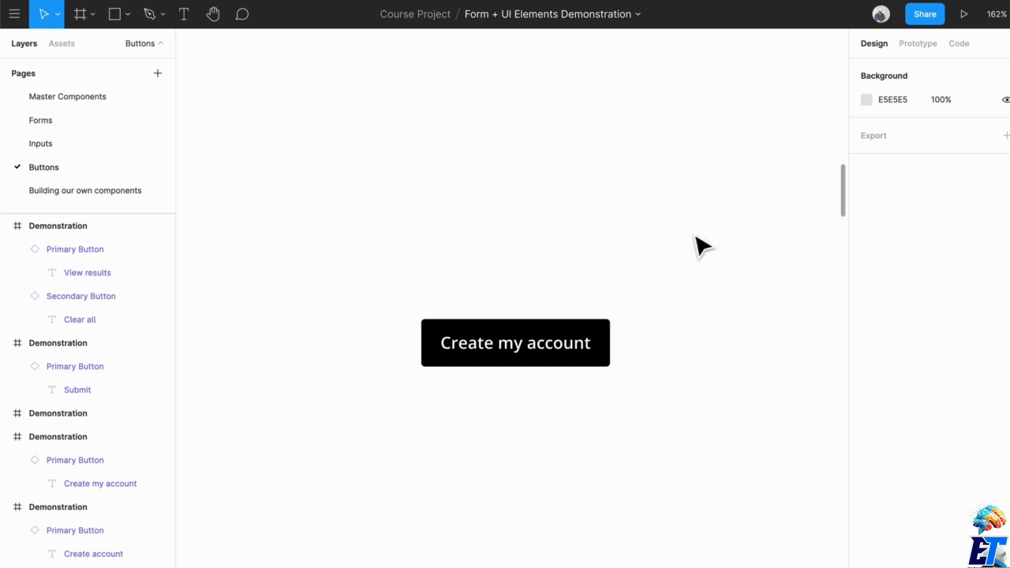
Swap the Submit button instance below the Email and Password fields to the Primary Button component
scroll(692, 309, down, 3)
scroll(692, 308, down, 10)
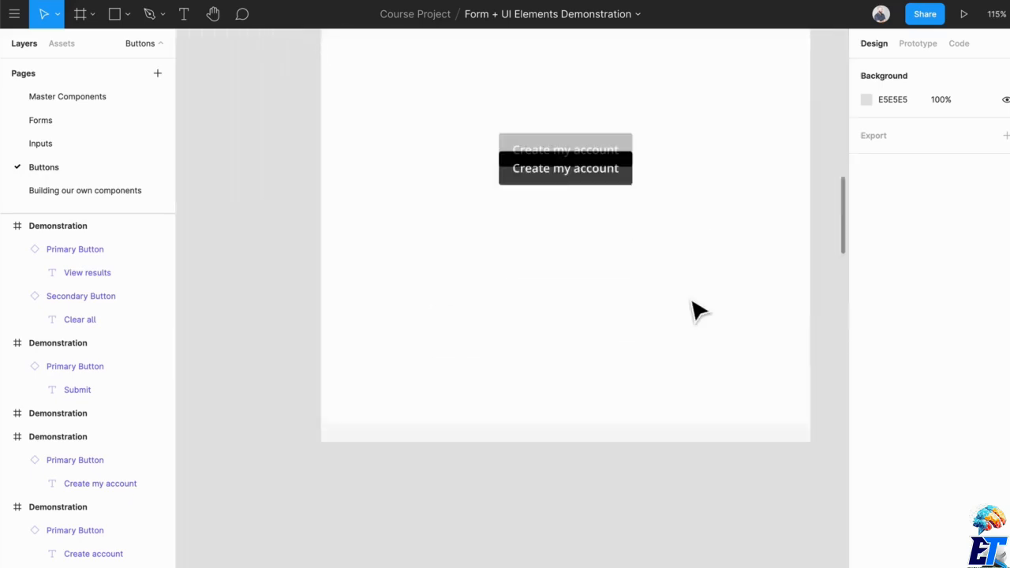
scroll(655, 356, up, 5)
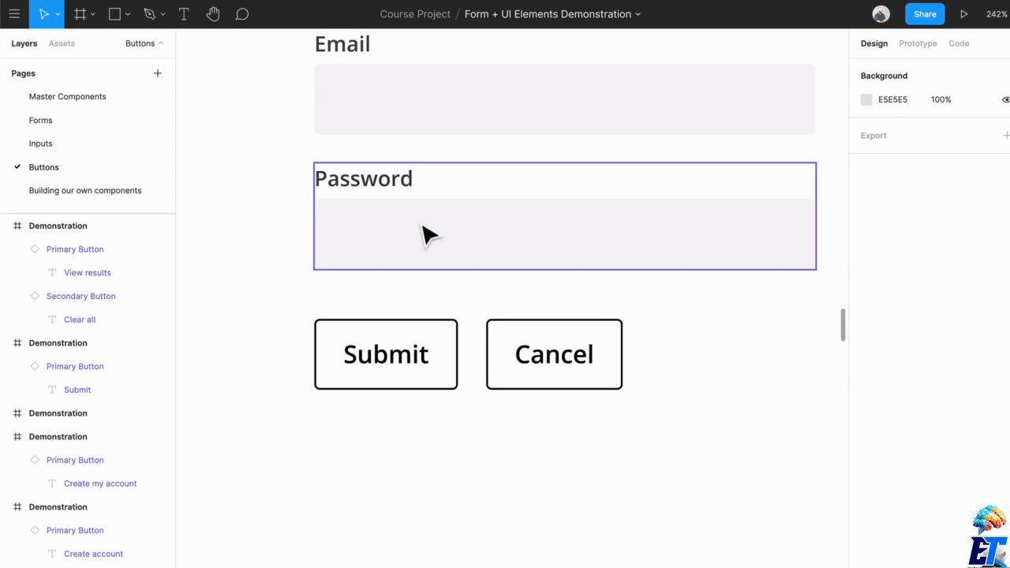
click(408, 370)
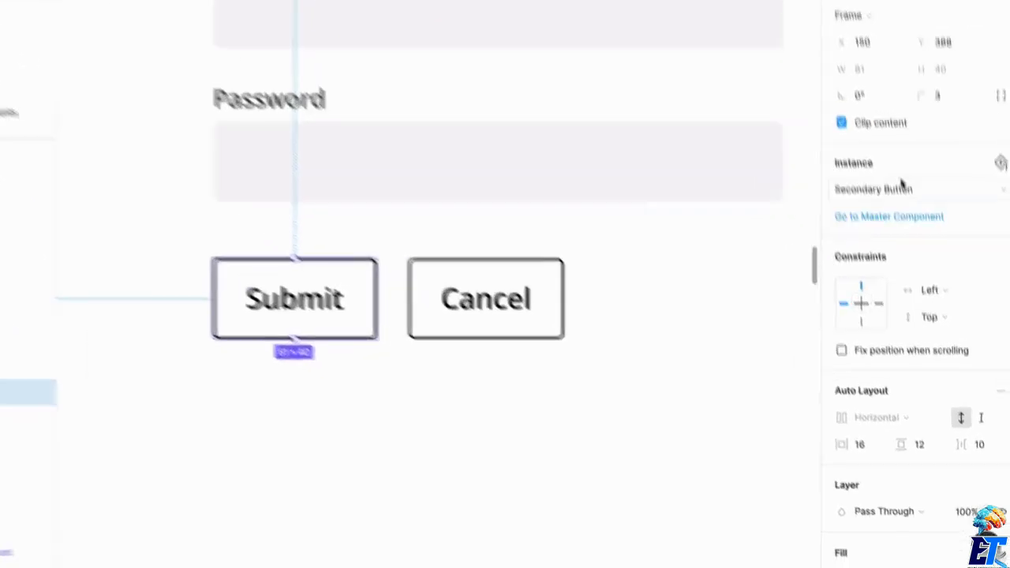
click(900, 257)
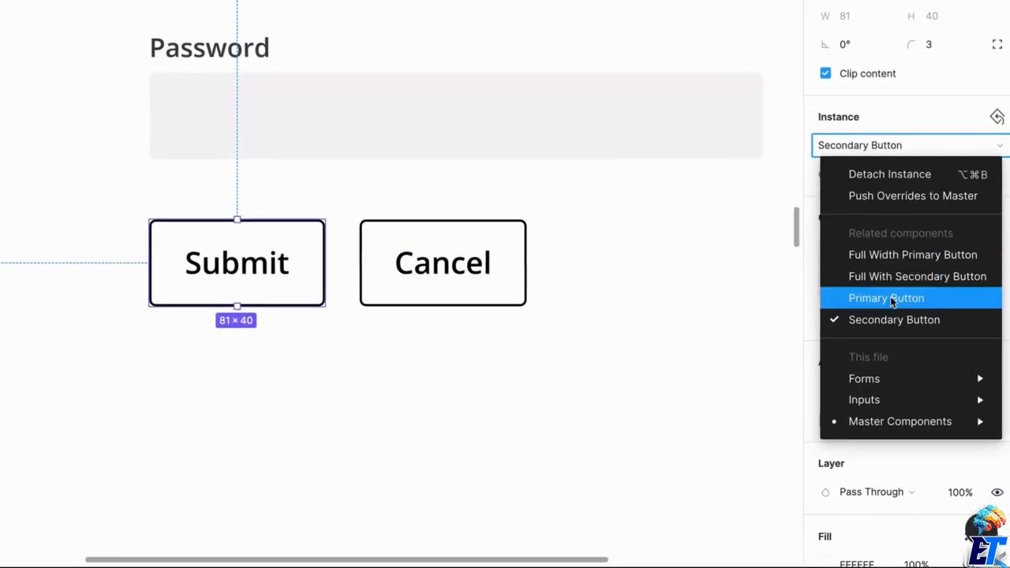
click(914, 380)
click(608, 318)
Reduce the height of the Submit and Cancel buttons together to 20, shrinking them evenly about their centres
scroll(615, 308, down, 3)
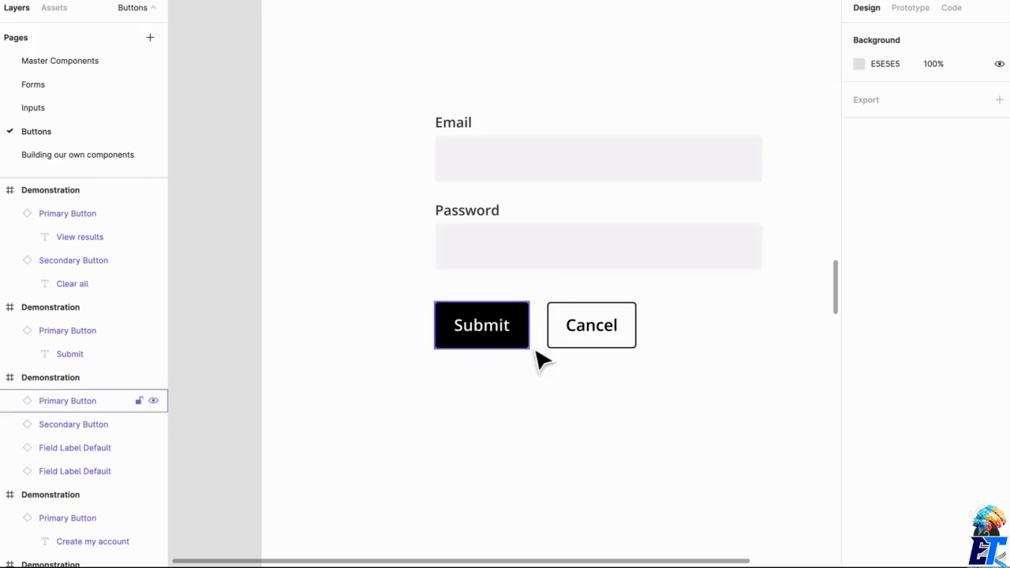
ctrl+scroll(537, 359, up, 5)
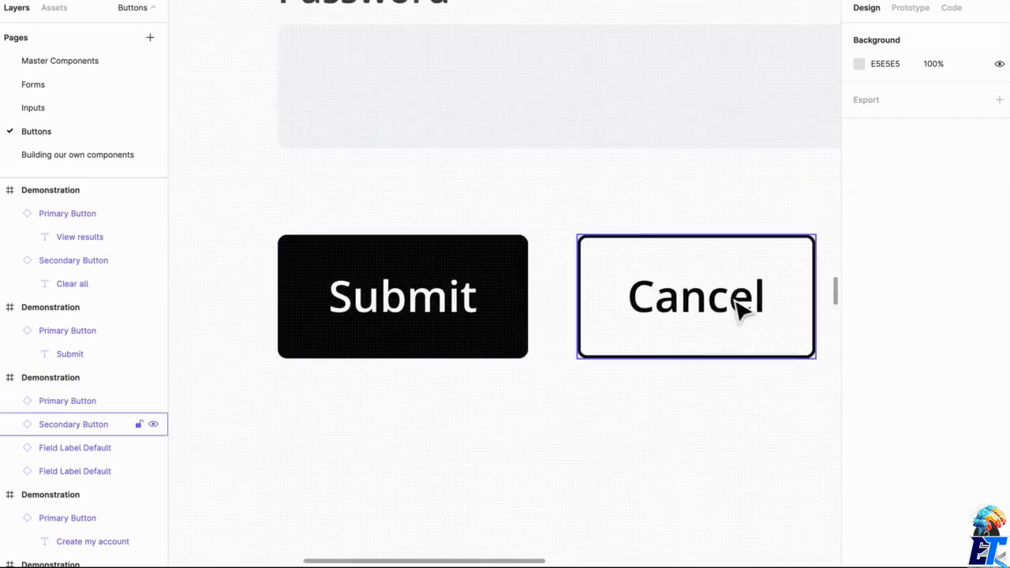
ctrl+scroll(691, 335, down, 2)
click(705, 319)
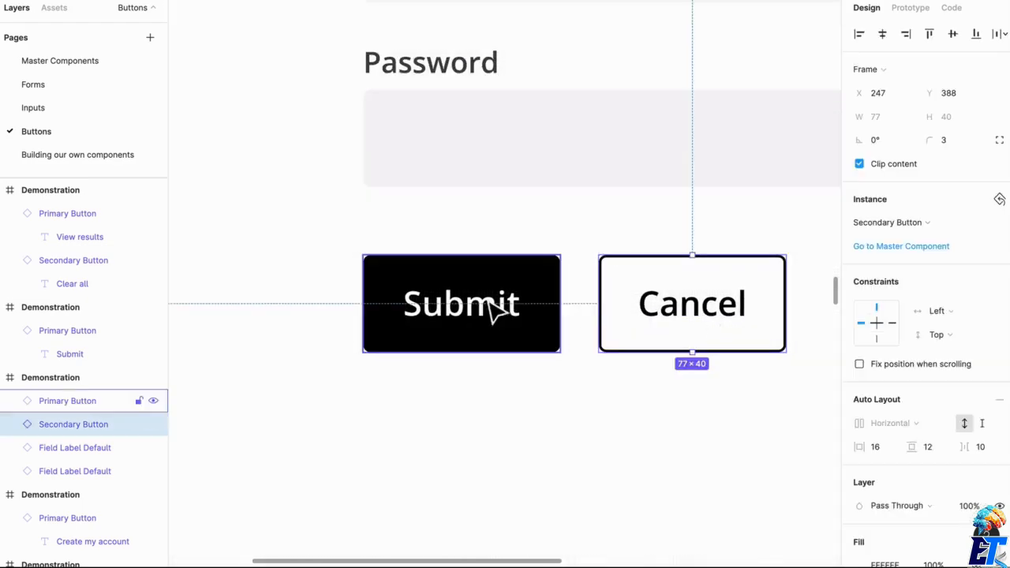
shift+click(492, 311)
drag(483, 259, 481, 283)
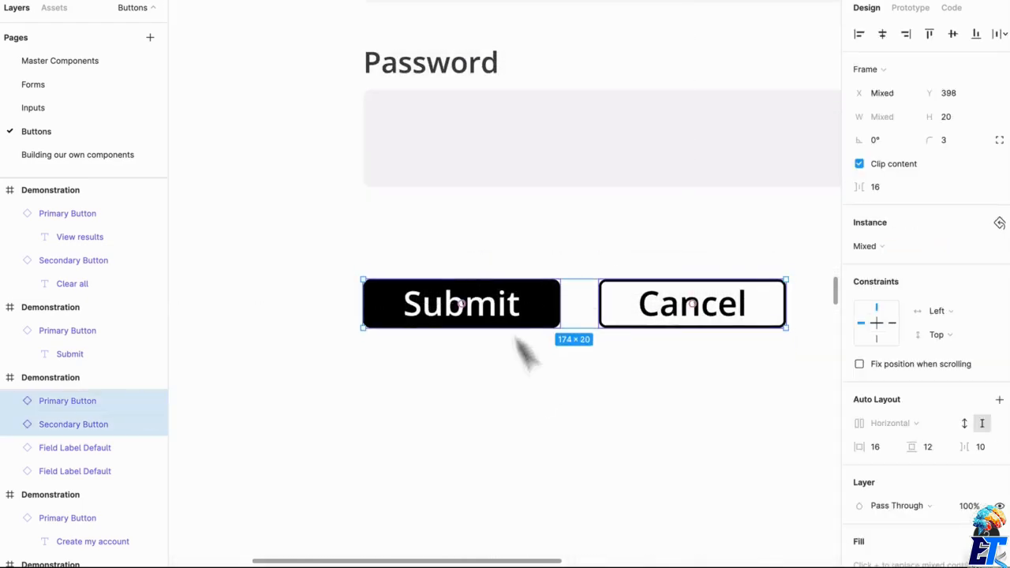
click(570, 401)
ctrl+scroll(572, 404, down, 2)
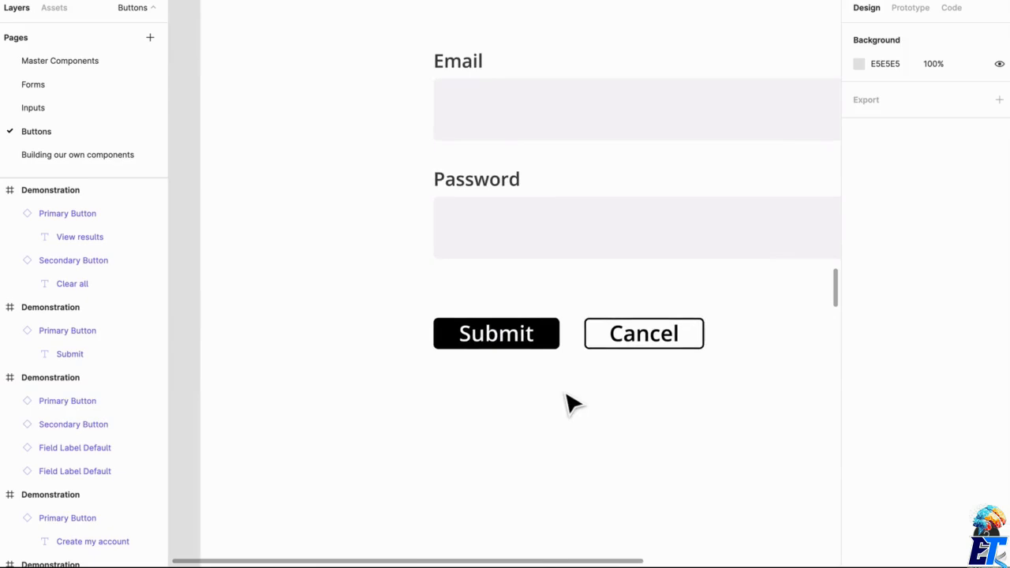
scroll(572, 404, right, 2)
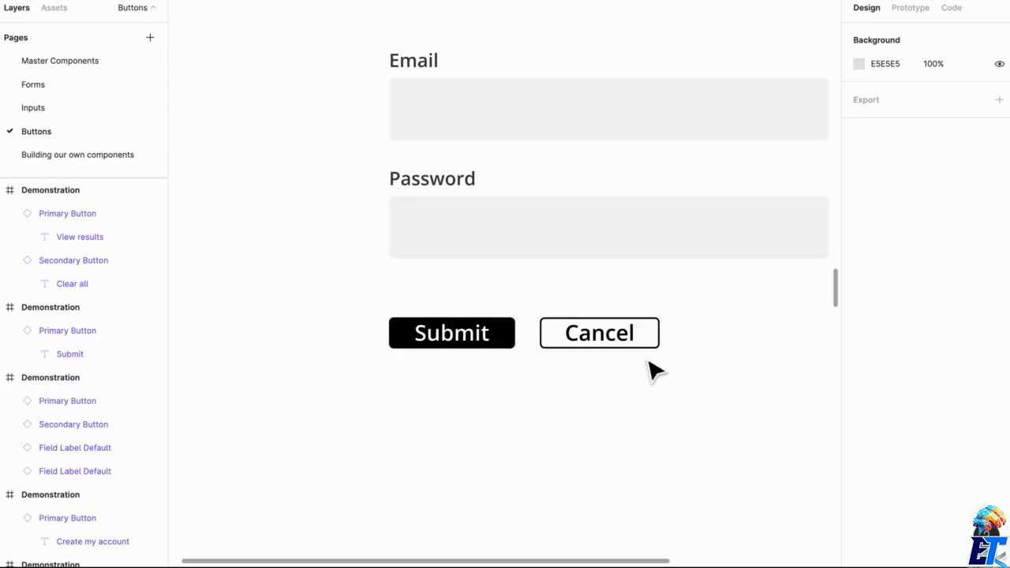
Undo the height reduction of the Submit and Cancel buttons
key(ctrl+a)
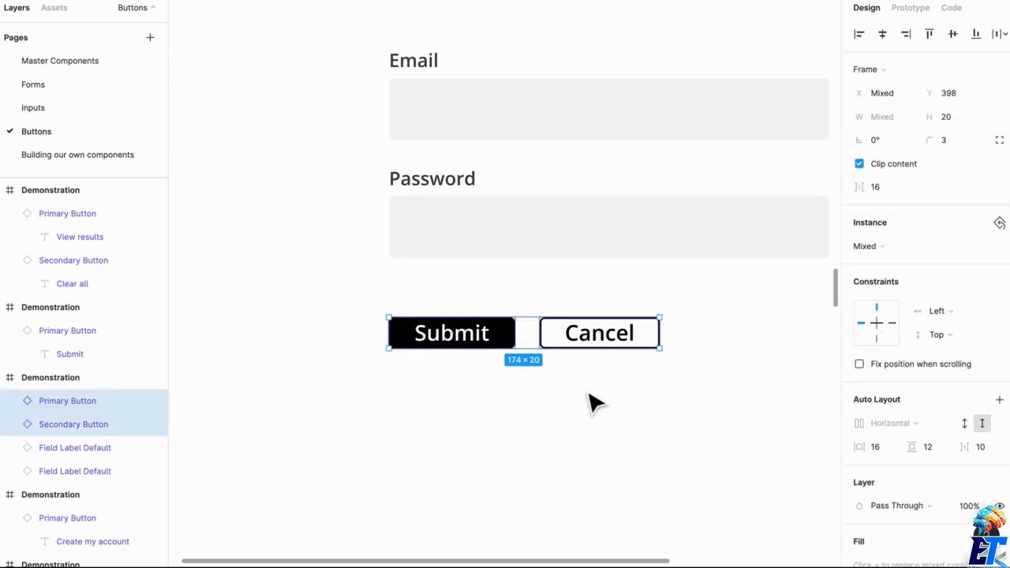
key(ctrl+z)
click(609, 424)
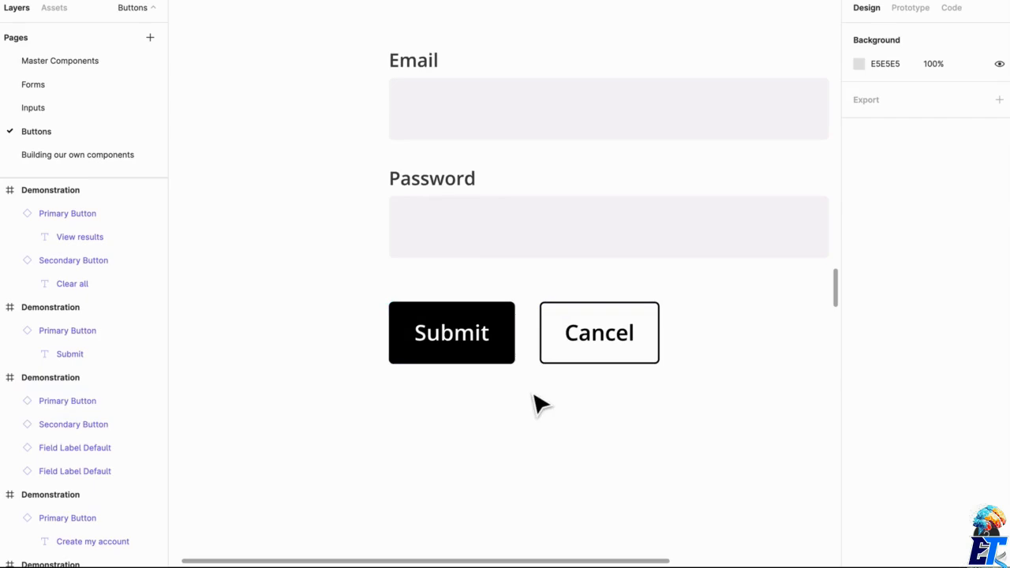
Delete the Clear all button beside View results in its Demonstration frame
scroll(537, 451, down, 8)
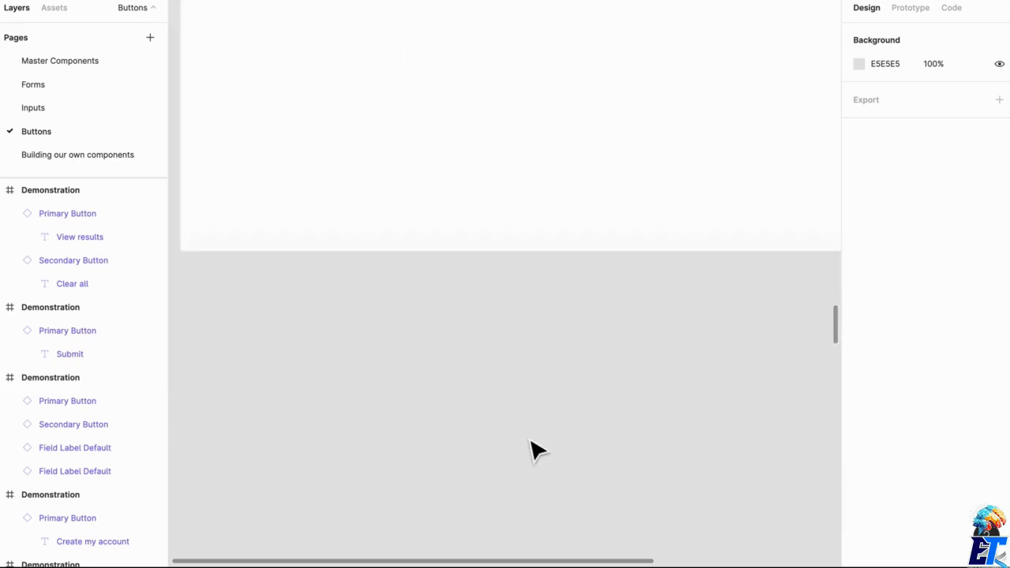
scroll(537, 451, down, 10)
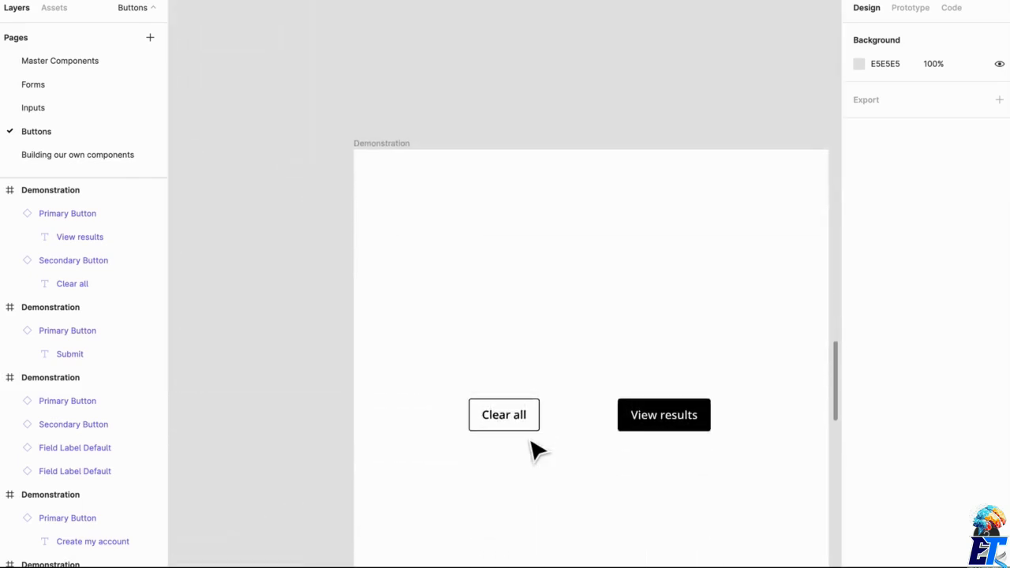
scroll(531, 442, down, 2)
scroll(598, 456, right, 3)
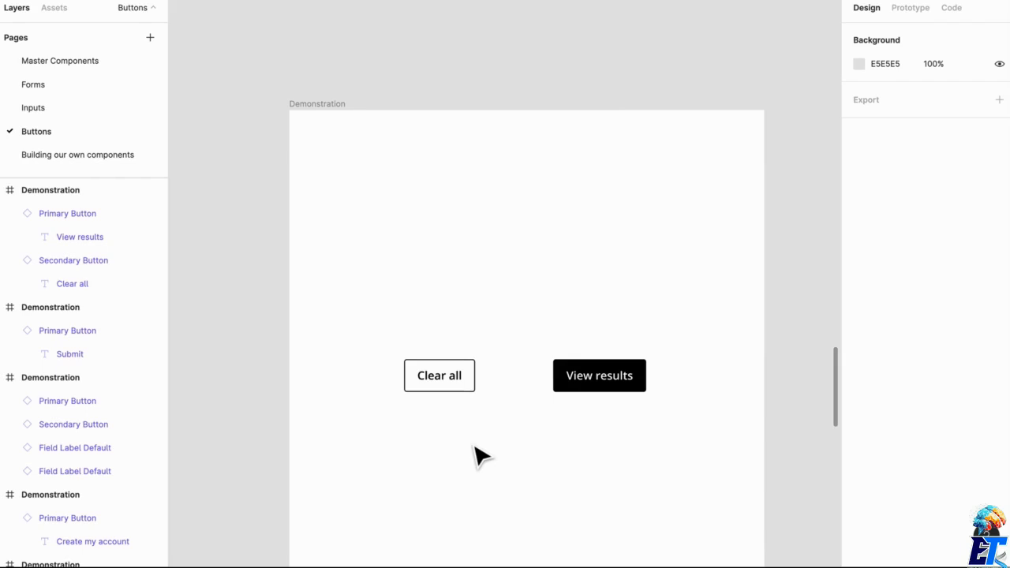
click(429, 390)
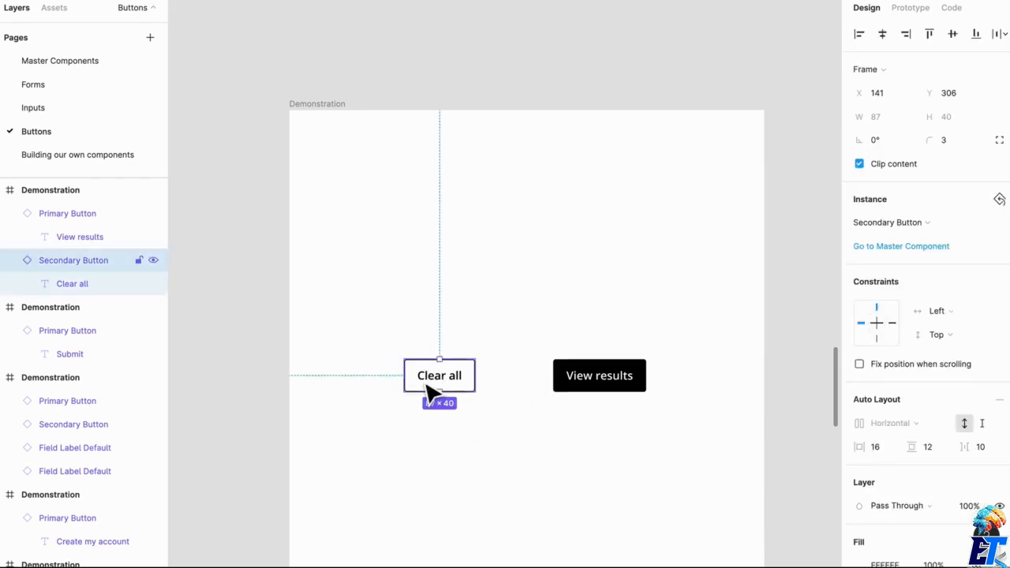
key(Delete)
Undo the deletion of the Clear all button
scroll(429, 393, left, 1)
scroll(430, 392, up, 1)
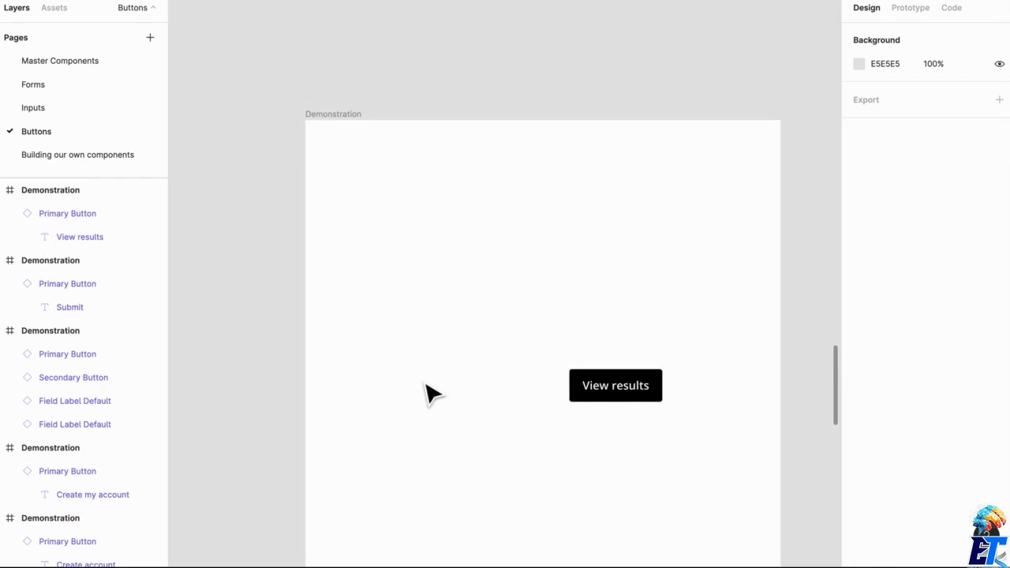
key(ctrl+z)
click(594, 346)
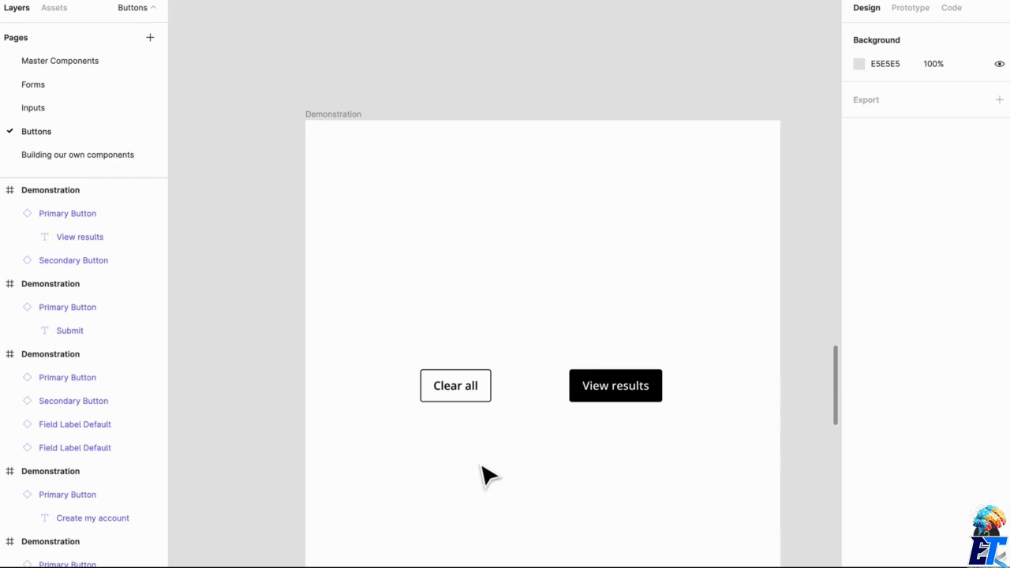
Select the label text inside the lone Submit button in the Demonstration frame below the Clear all and View results one
scroll(483, 458, down, 10)
scroll(483, 470, down, 5)
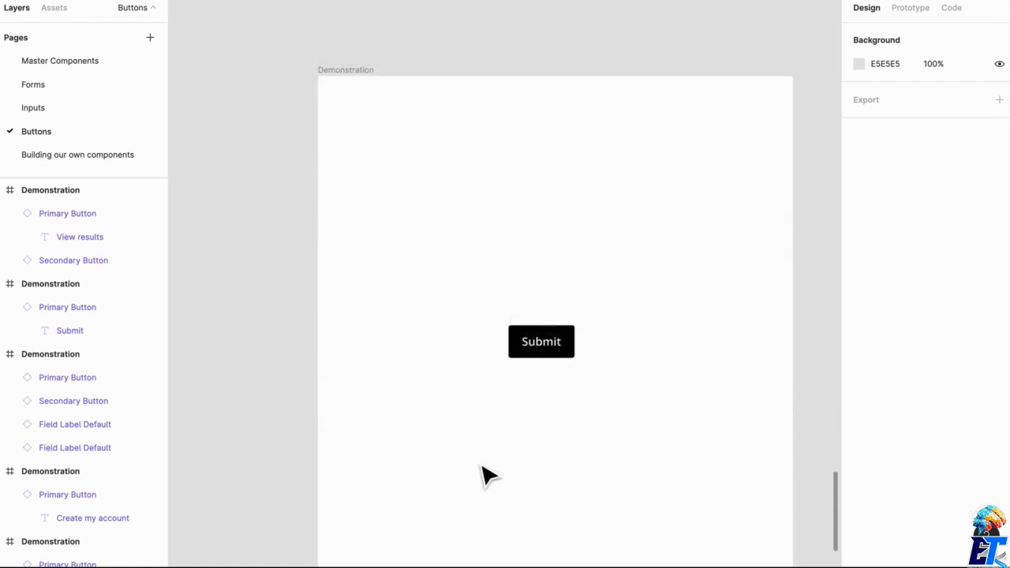
scroll(529, 465, right, 1)
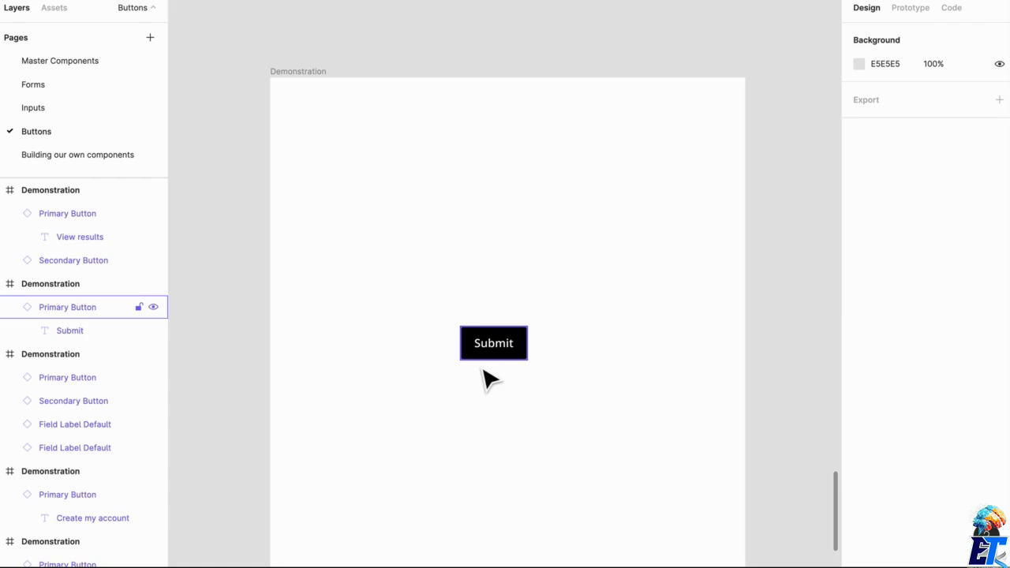
scroll(517, 363, up, 3)
click(532, 367)
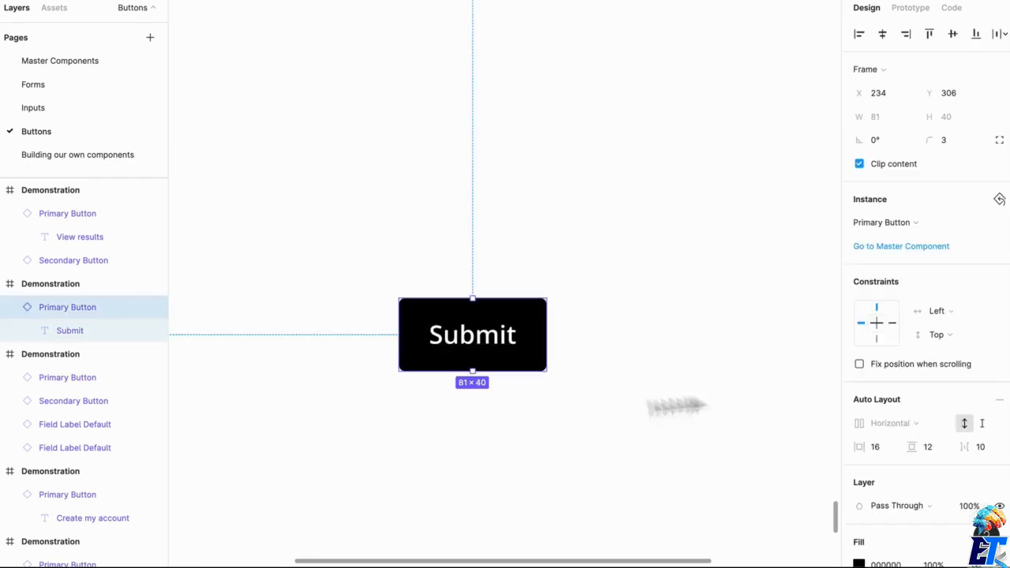
scroll(659, 363, down, 1)
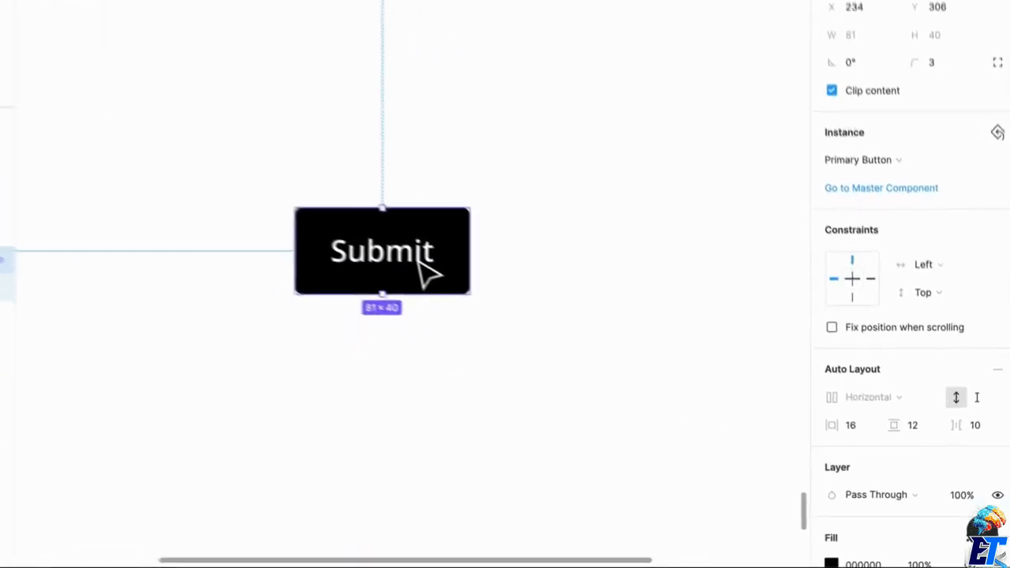
double_click(419, 261)
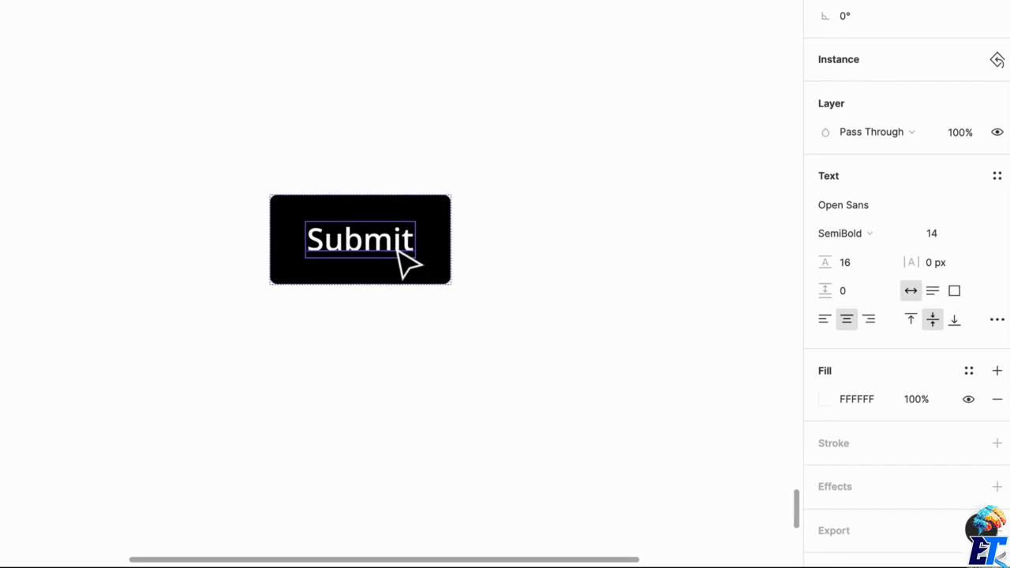